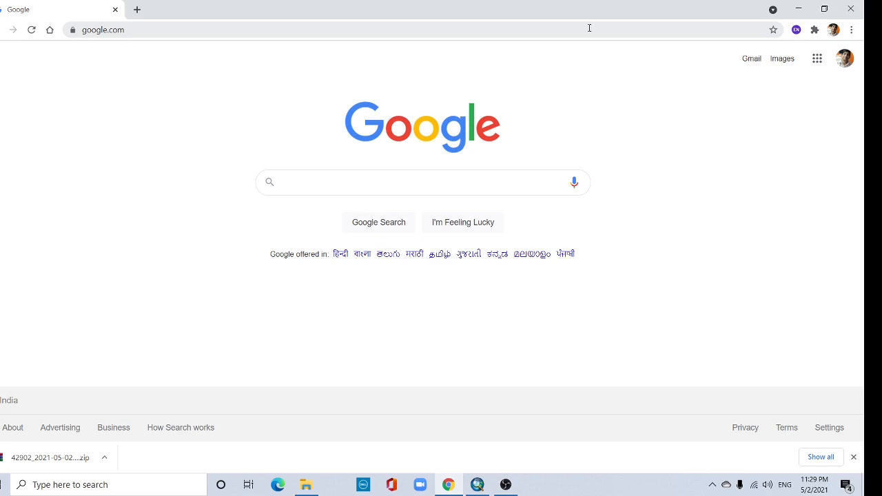
pyautogui.write('g')
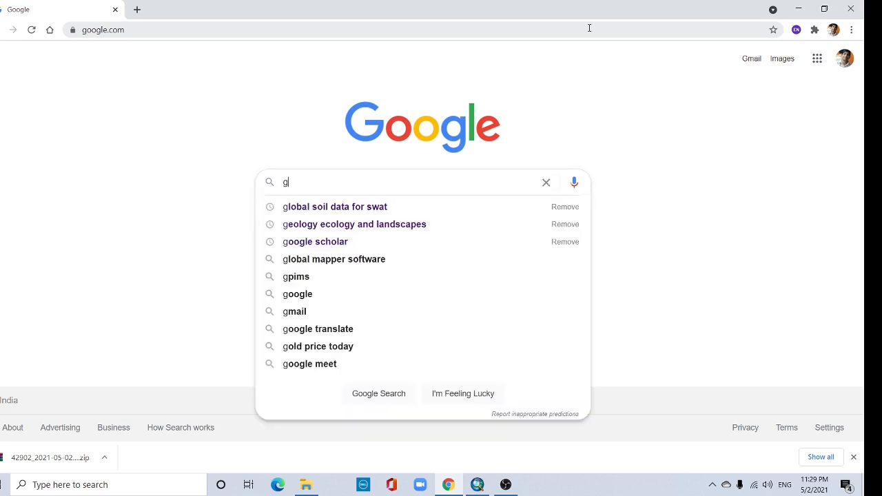
pyautogui.write('lobal ')
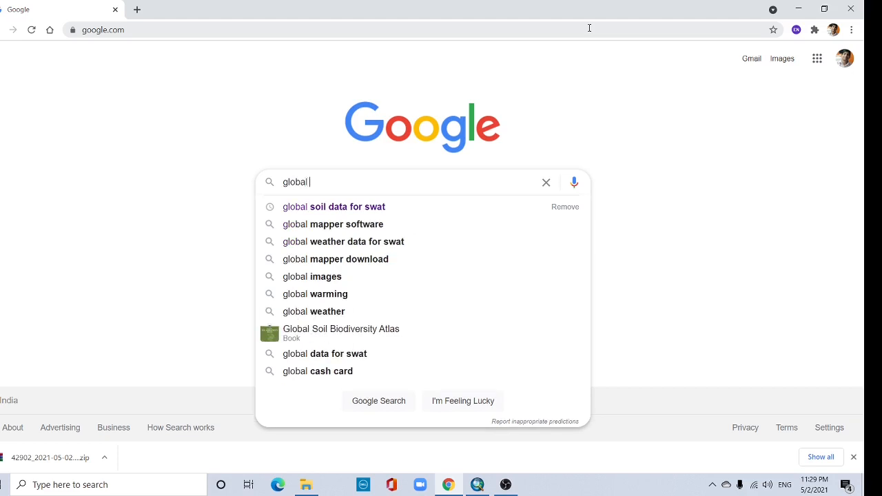
pyautogui.write('weather for')
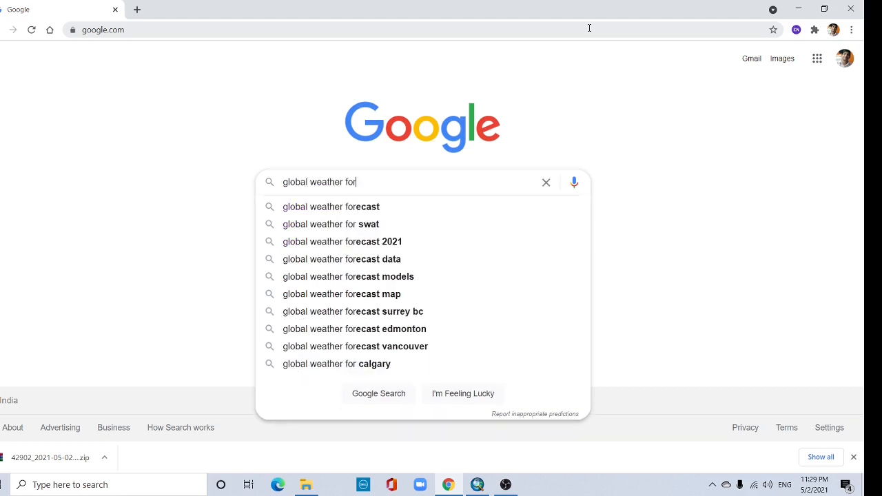
# Search Google for 'global weather for swat' to find the SWAT weather site
pyautogui.click(372, 224)
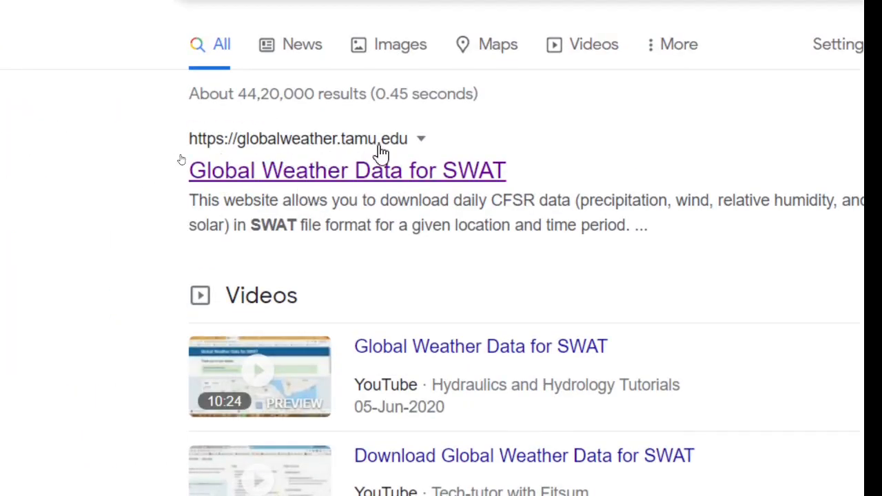
# Go to the Global Weather Data for SWAT site and dismiss its instructions popup
pyautogui.click(290, 181)
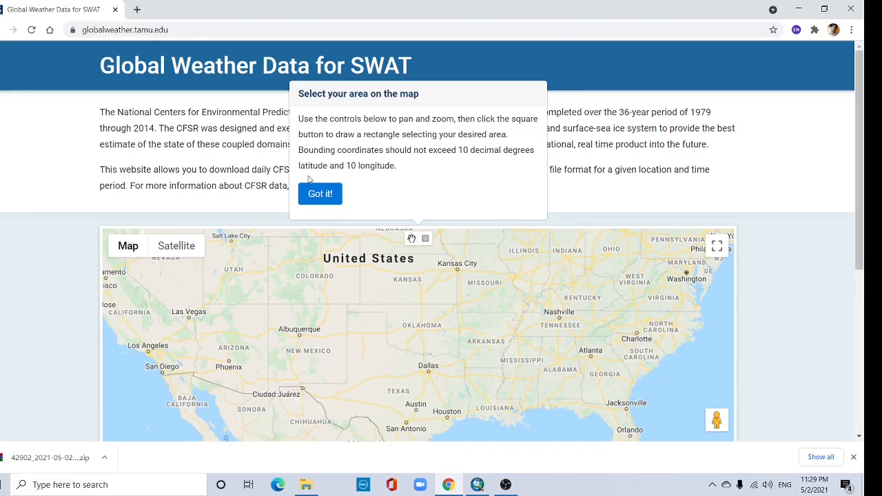
pyautogui.click(315, 196)
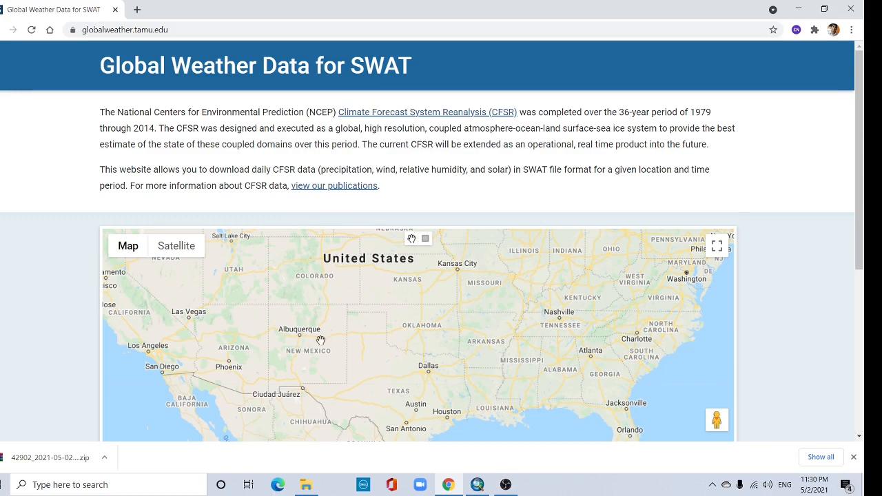
pyautogui.scroll(-2, 320, 358)
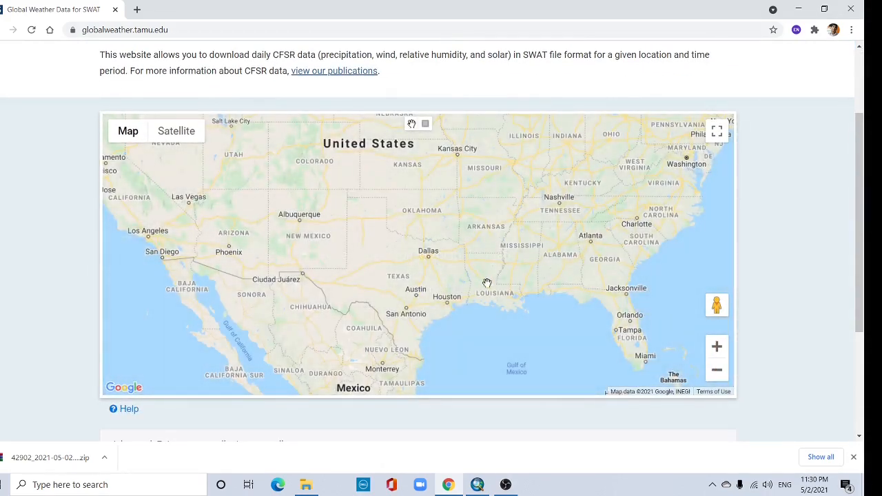
# Pan the map east from the Atlantic across Africa and Arabia to the Bay of Bengal
pyautogui.moveTo(500, 281); pyautogui.dragTo(309, 238)
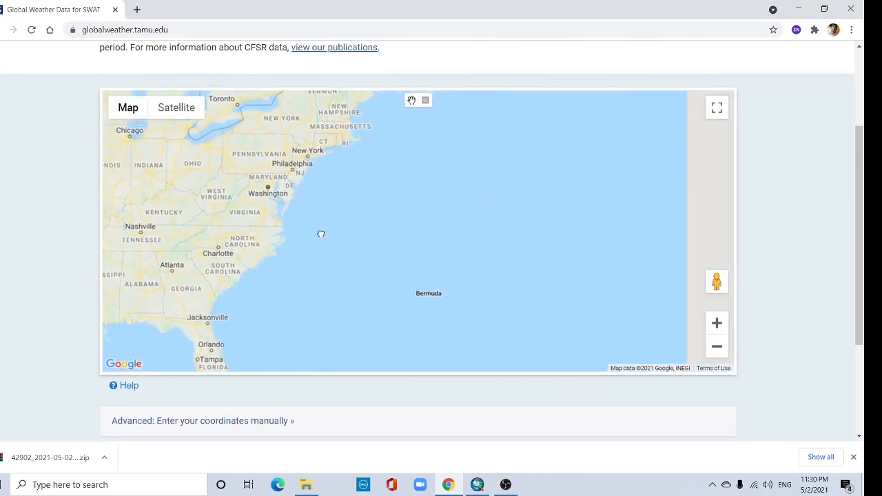
pyautogui.moveTo(594, 229); pyautogui.dragTo(359, 206)
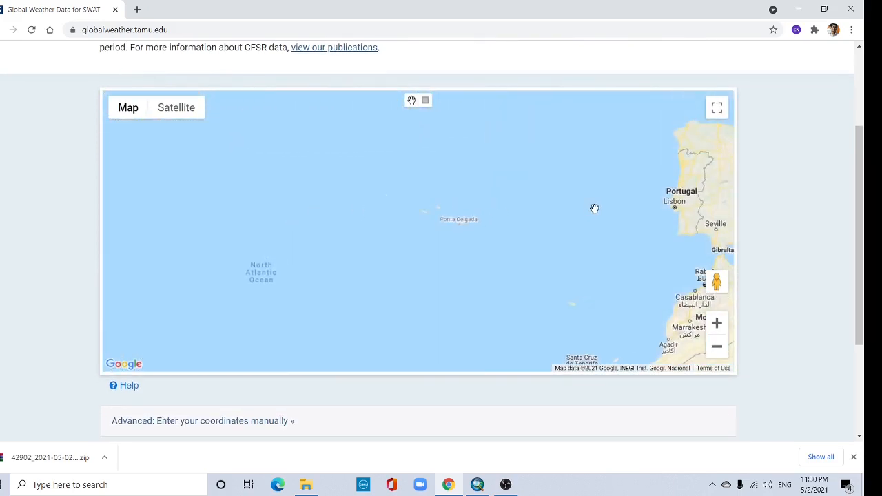
pyautogui.moveTo(581, 209); pyautogui.dragTo(320, 134)
pyautogui.moveTo(541, 269); pyautogui.dragTo(320, 148)
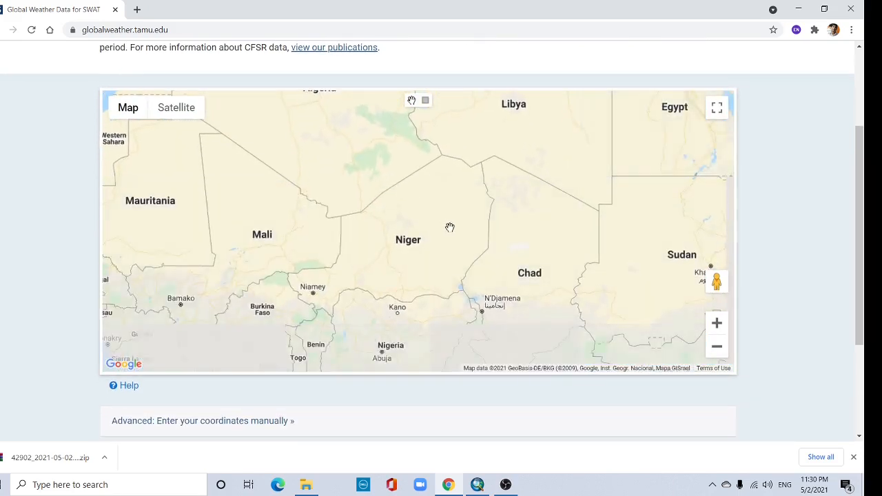
pyautogui.moveTo(450, 227); pyautogui.dragTo(290, 165)
pyautogui.moveTo(523, 227); pyautogui.dragTo(290, 179)
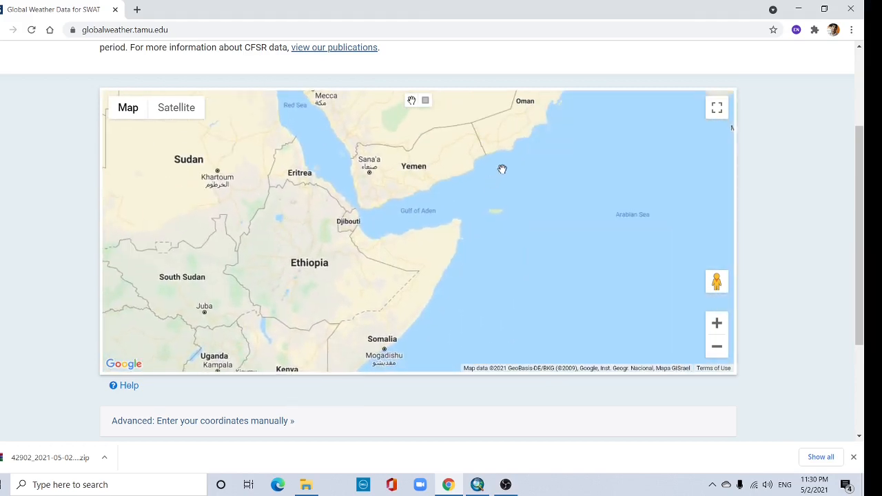
pyautogui.moveTo(503, 169); pyautogui.dragTo(427, 255)
pyautogui.moveTo(593, 206); pyautogui.dragTo(388, 237)
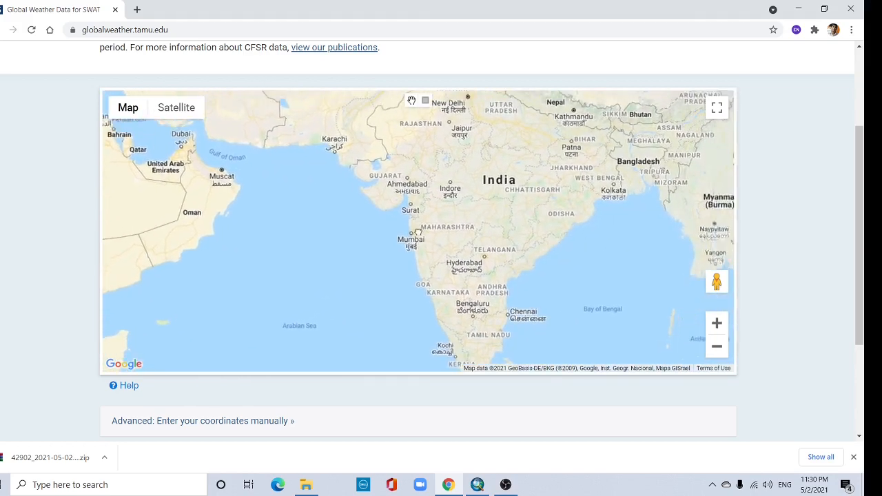
pyautogui.moveTo(641, 172); pyautogui.dragTo(467, 184)
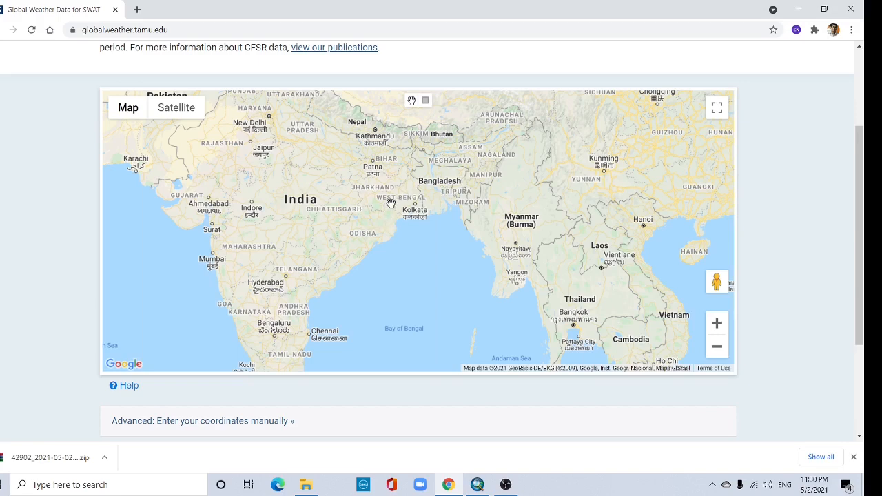
pyautogui.scroll(3, 390, 202)
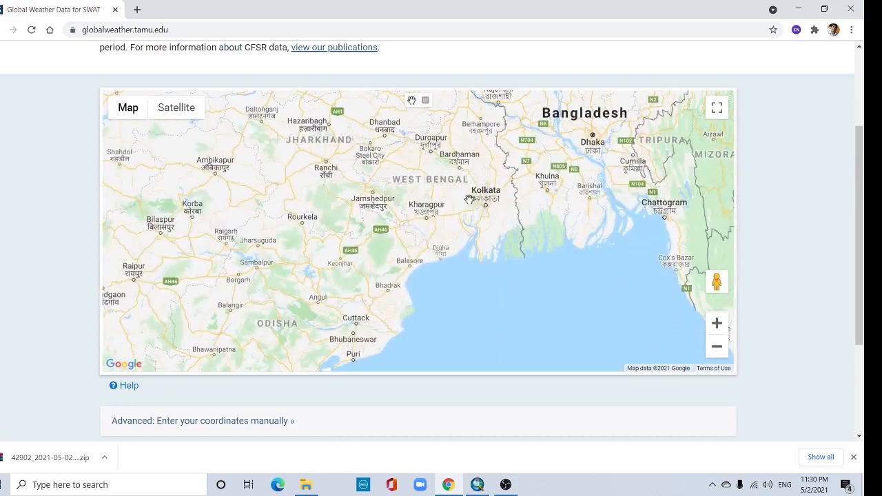
pyautogui.scroll(2, 470, 200)
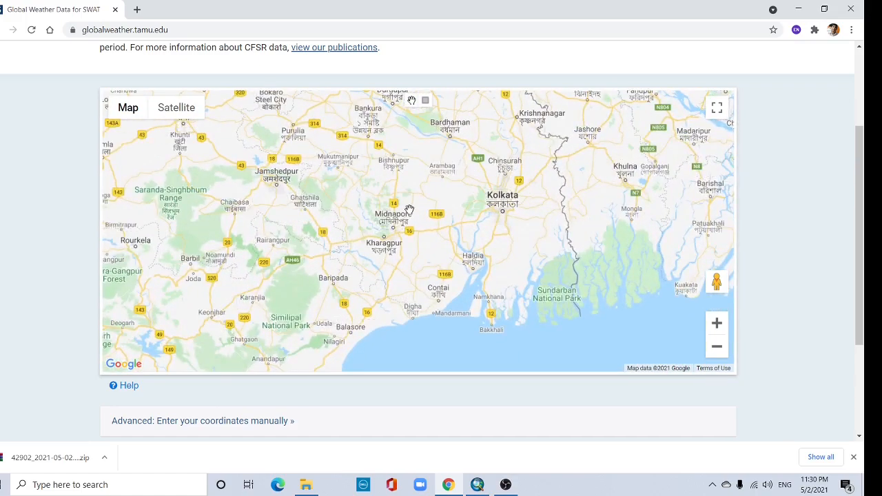
pyautogui.moveTo(386, 206); pyautogui.dragTo(392, 226)
pyautogui.scroll(-1, 406, 202)
pyautogui.scroll(-1, 407, 202)
pyautogui.scroll(-1, 407, 202)
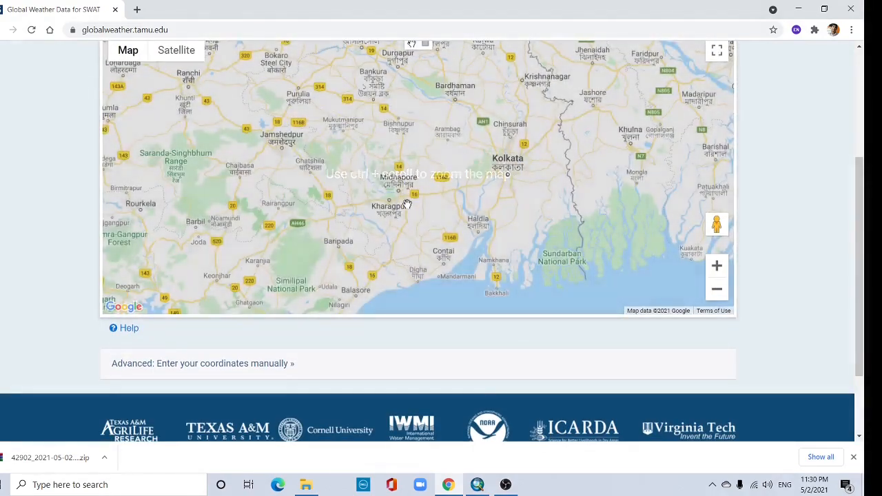
pyautogui.scroll(-1, 406, 202)
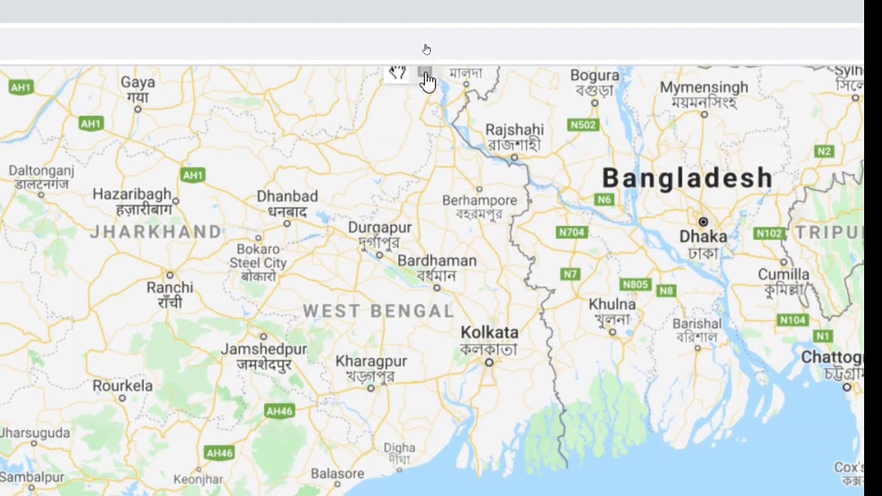
# Draw a selection rectangle over West Bengal, selecting 90 weather stations
pyautogui.click(425, 72)
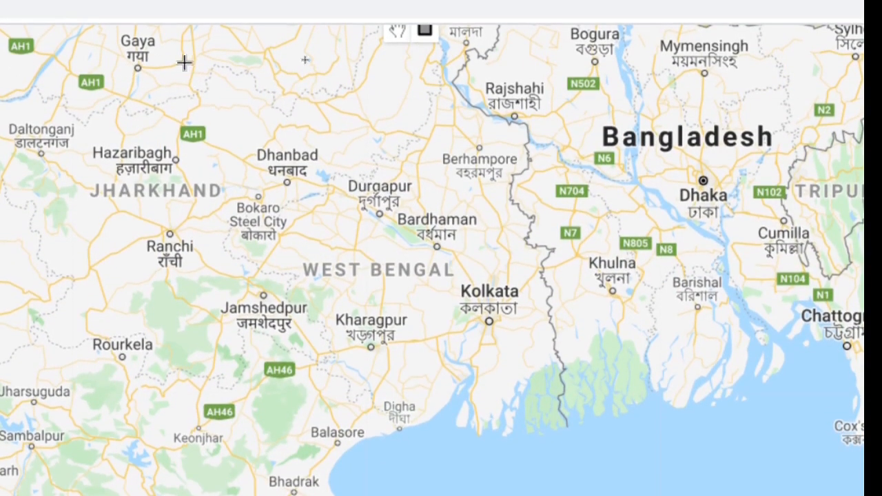
pyautogui.moveTo(275, 84)
pyautogui.mouseDown()
pyautogui.moveTo(617, 335)
pyautogui.moveTo(586, 337)
pyautogui.mouseUp()
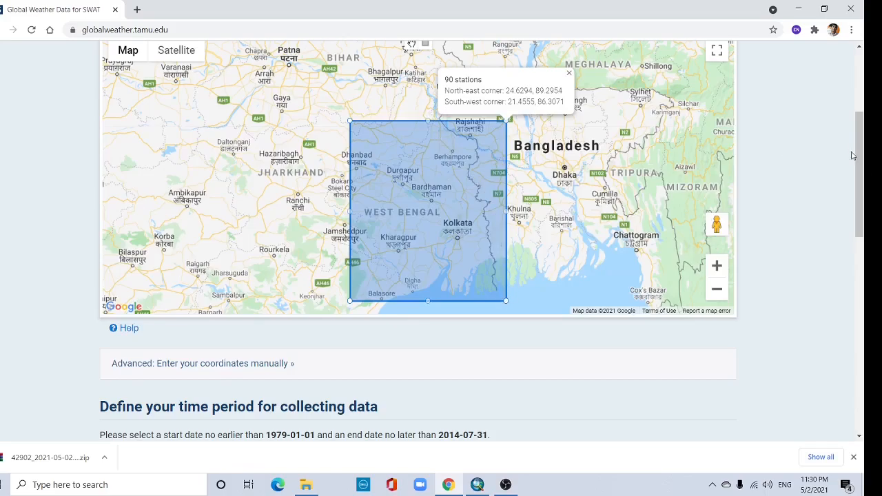
pyautogui.moveTo(856, 162); pyautogui.dragTo(857, 262)
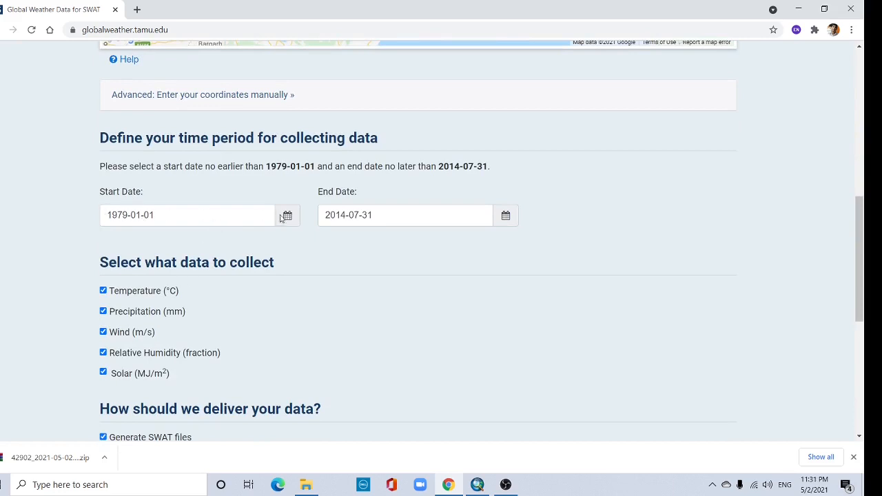
pyautogui.scroll(-2, 182, 225)
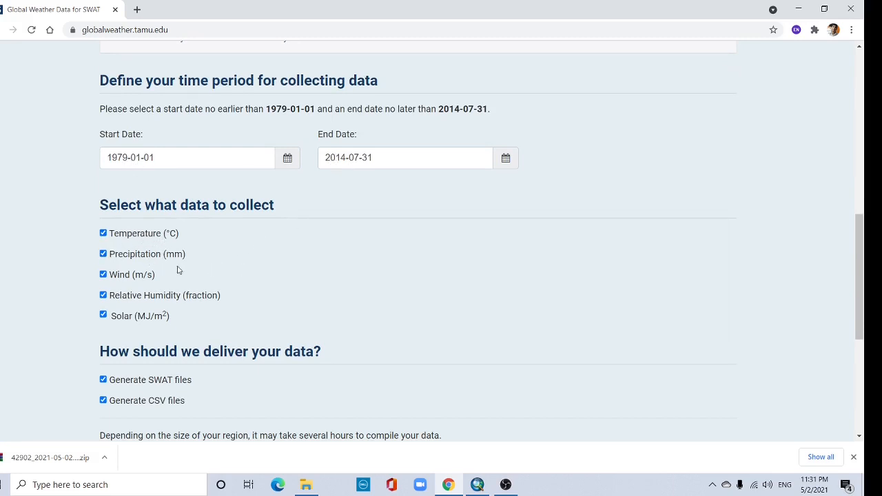
pyautogui.scroll(-2, 207, 310)
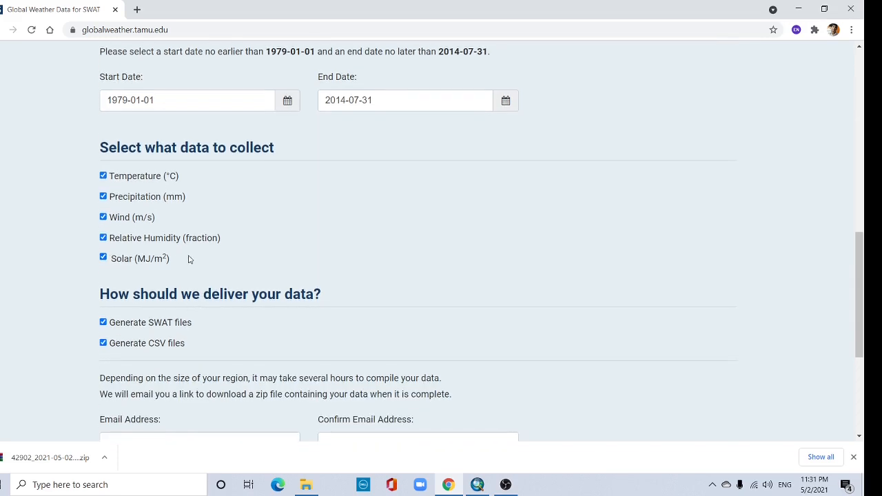
pyautogui.scroll(-2, 320, 272)
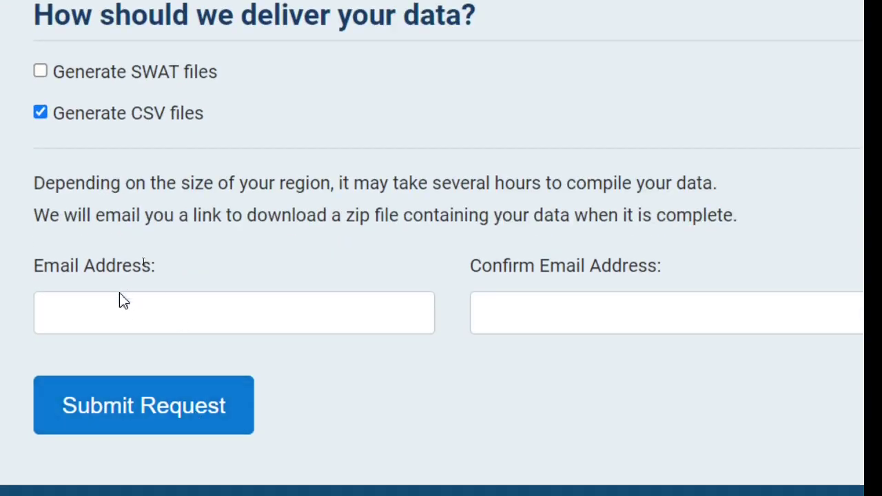
# Fill both email address fields from the autofill suggestion for the CSV request
pyautogui.click(121, 314)
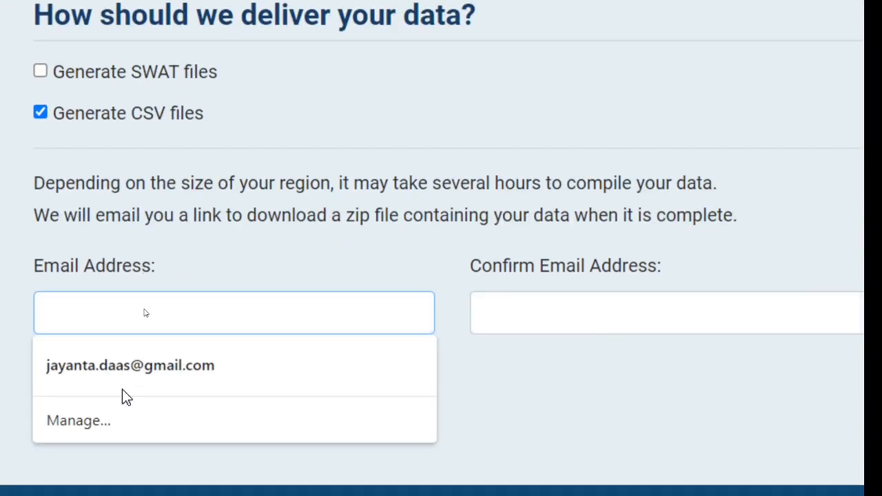
pyautogui.click(125, 369)
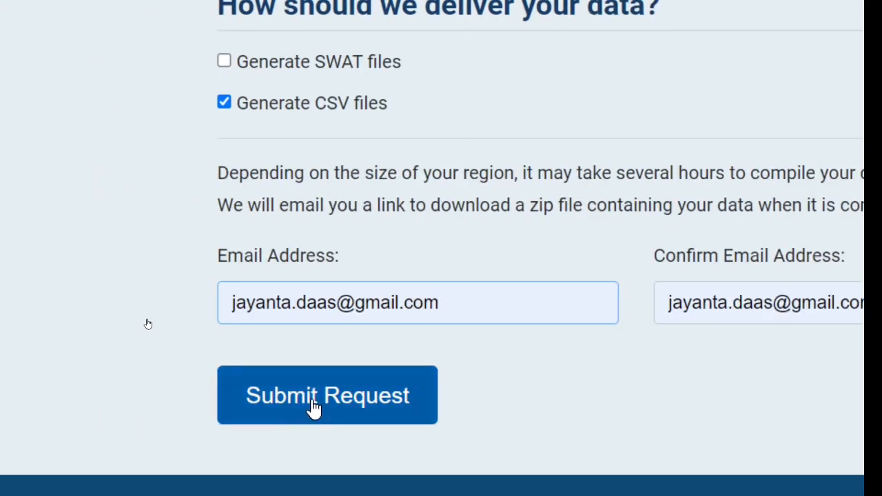
# Submit the weather data request and download the resulting data zip file
pyautogui.click(314, 403)
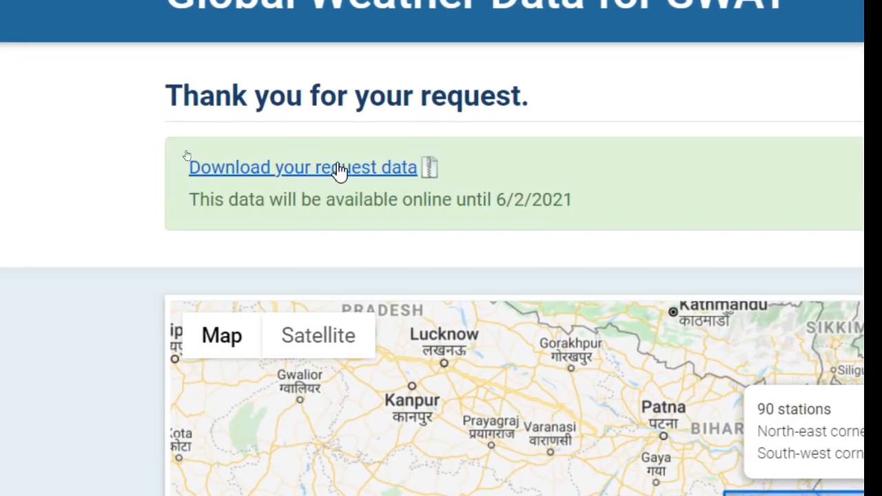
pyautogui.click(270, 168)
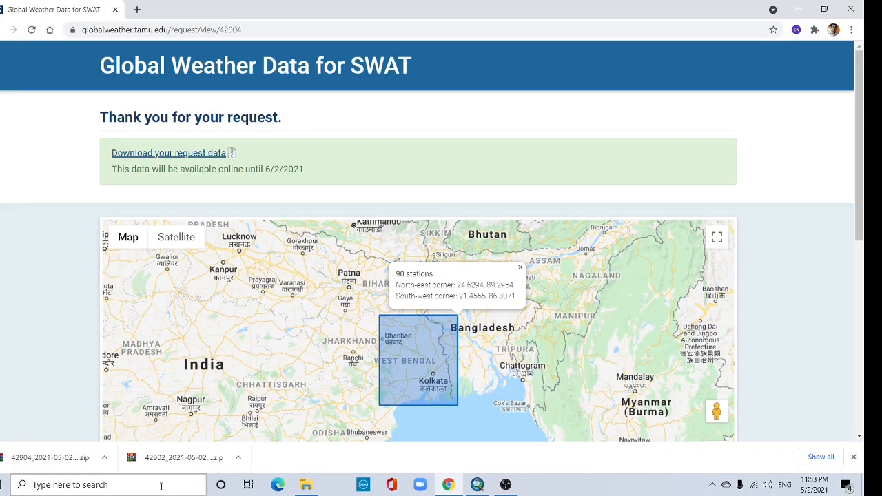
pyautogui.click(104, 458)
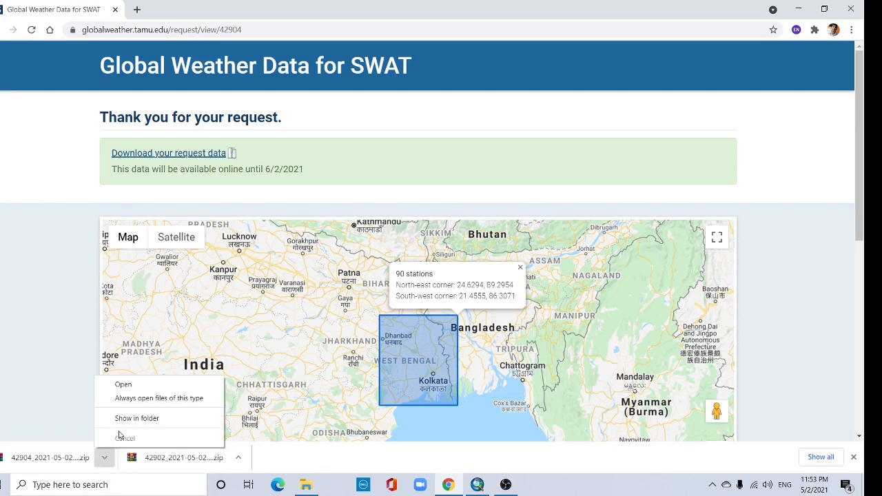
# Show the downloaded zip in Downloads and extract it into its own '42904_...' folder
pyautogui.click(137, 418)
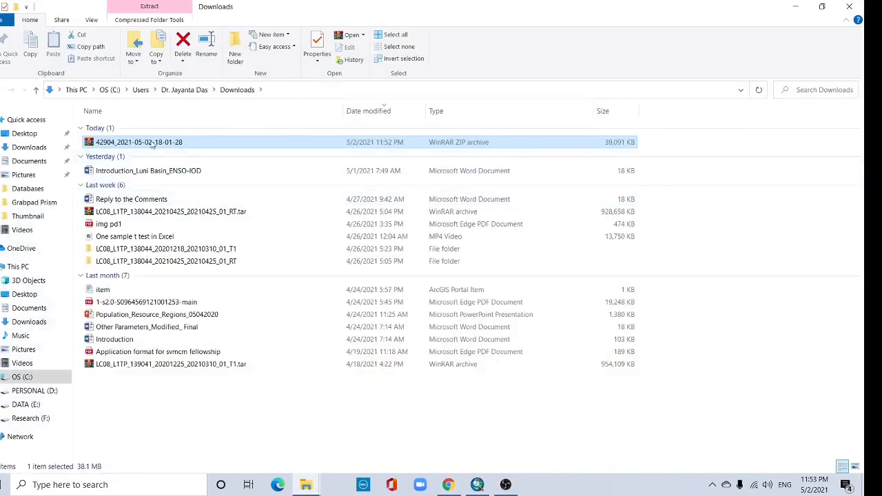
pyautogui.rightClick(153, 144)
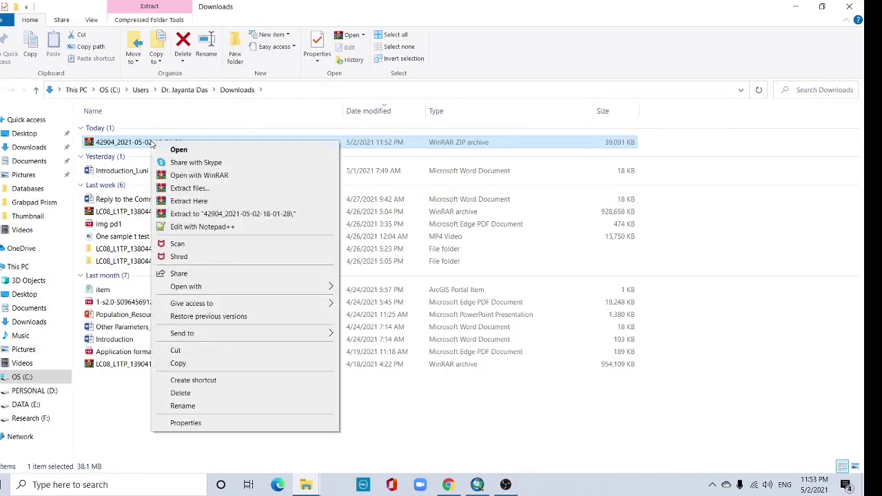
pyautogui.click(204, 215)
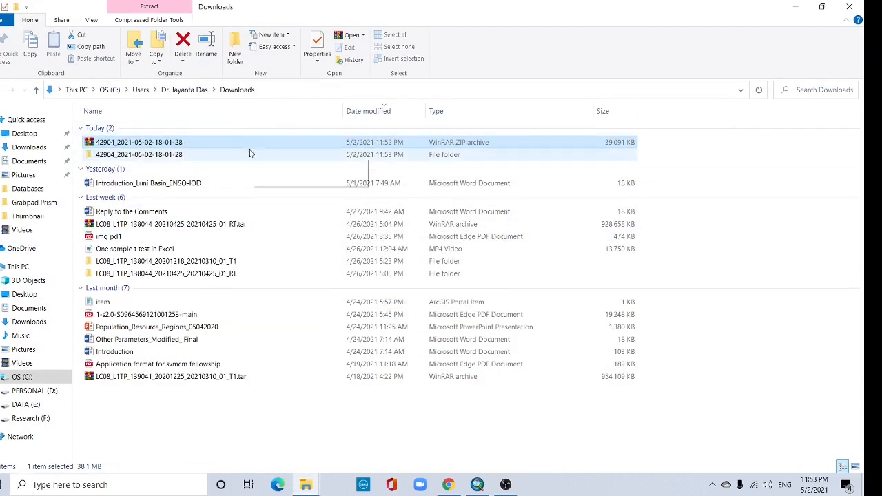
# Go into the extracted folder and its inner folder of weatherdata files
pyautogui.doubleClick(133, 155)
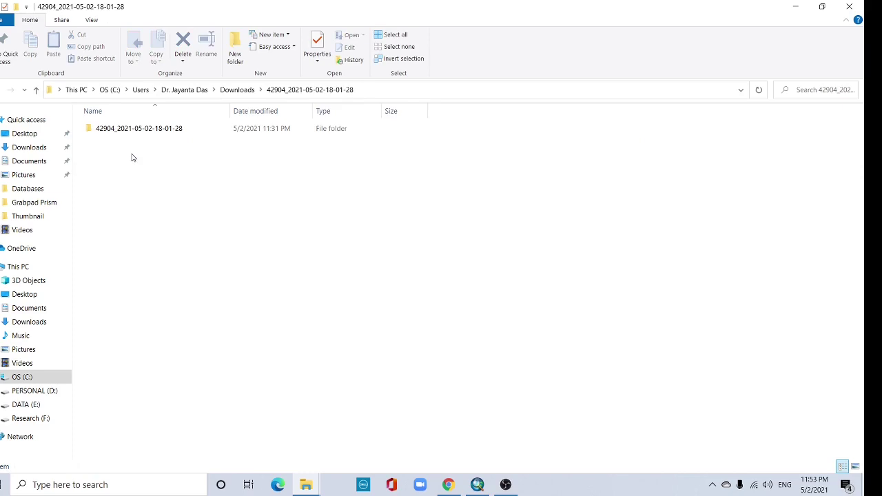
pyautogui.doubleClick(105, 131)
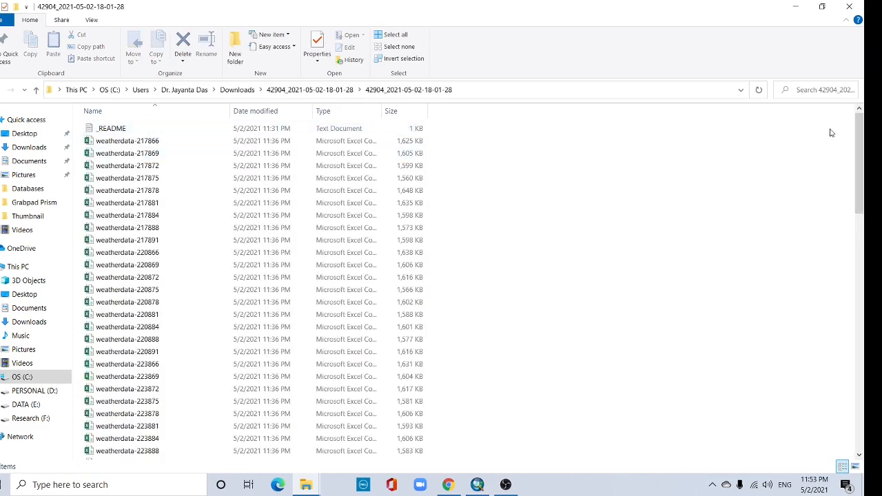
pyautogui.moveTo(859, 146)
pyautogui.mouseDown()
pyautogui.moveTo(866, 462)
pyautogui.moveTo(861, 117)
pyautogui.mouseUp()
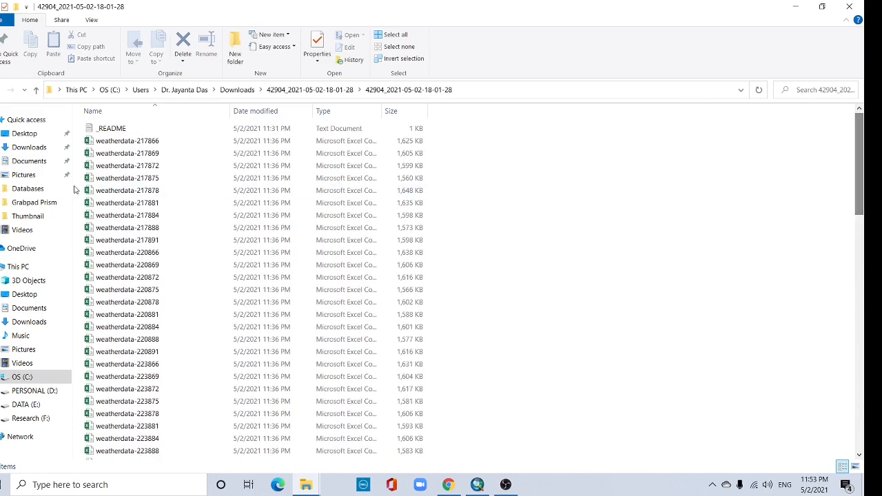
# Open weatherdata-217866 in Excel and autofit column A so full dates show
pyautogui.doubleClick(157, 144)
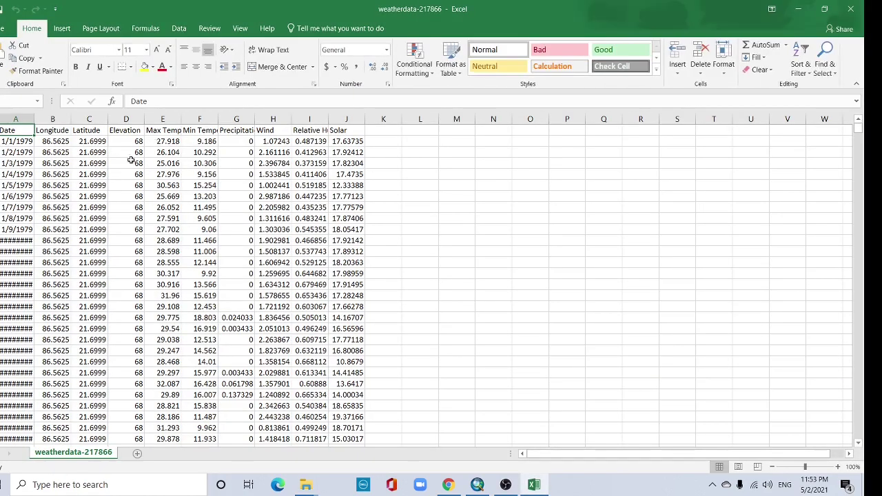
pyautogui.click(127, 152)
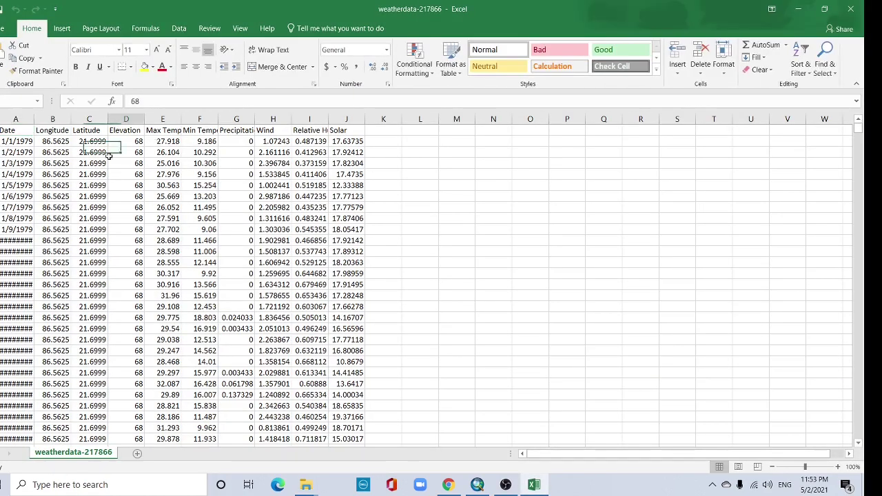
pyautogui.doubleClick(36, 118)
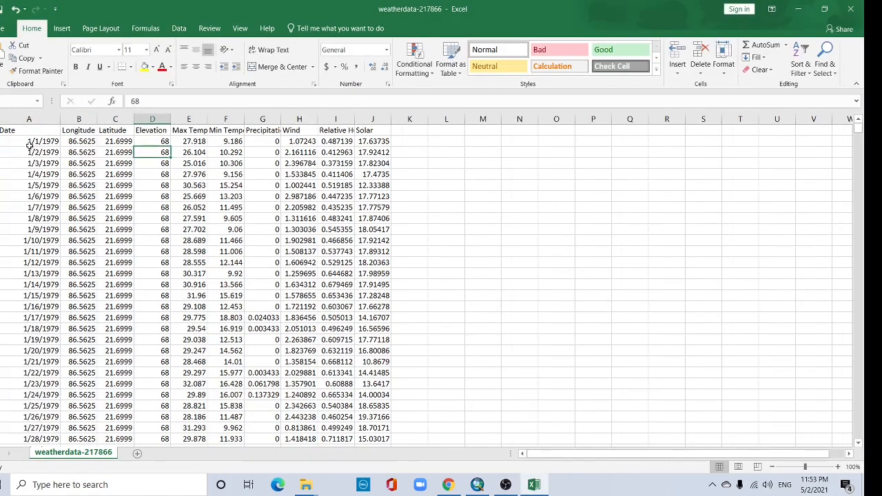
pyautogui.click(29, 142)
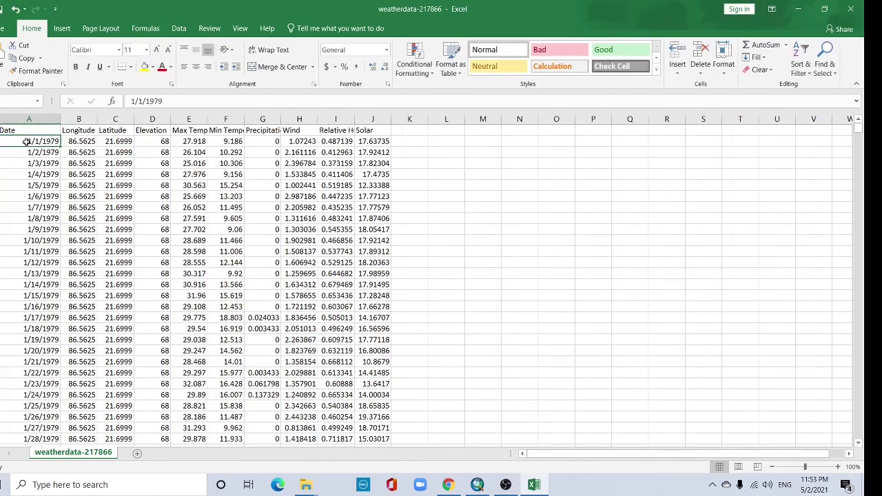
# Inspect row 2's longitude, latitude, elevation, temperature, precipitation, wind and humidity values, widening the relative humidity column
pyautogui.click(78, 140)
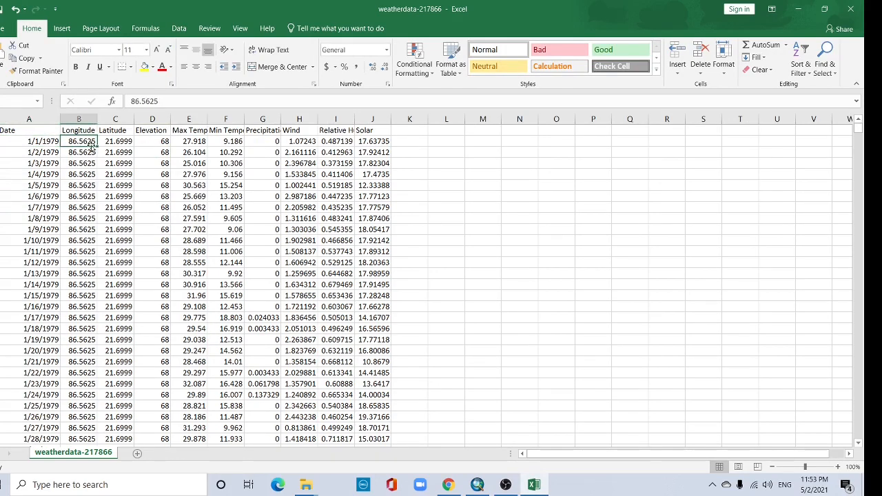
pyautogui.click(114, 140)
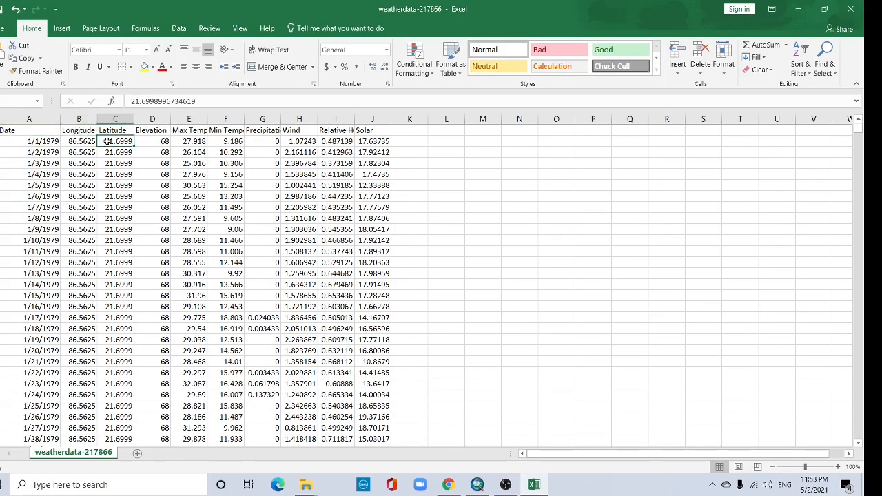
pyautogui.click(158, 141)
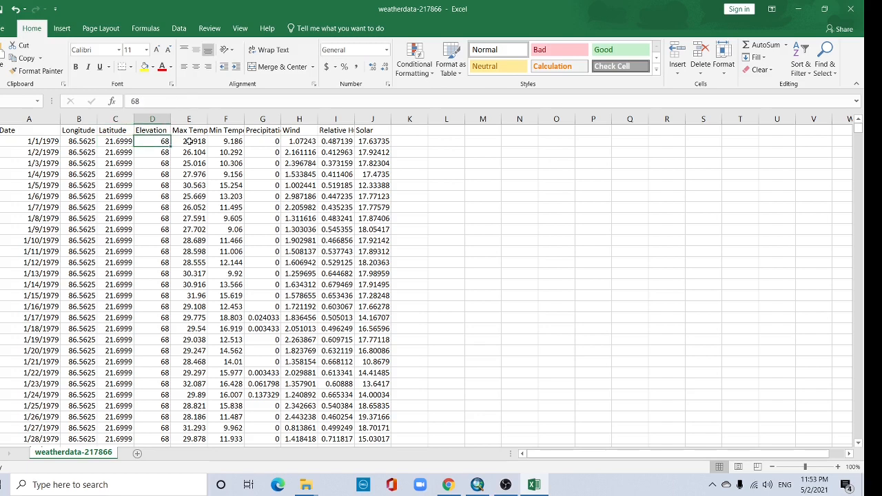
pyautogui.click(188, 142)
pyautogui.click(227, 141)
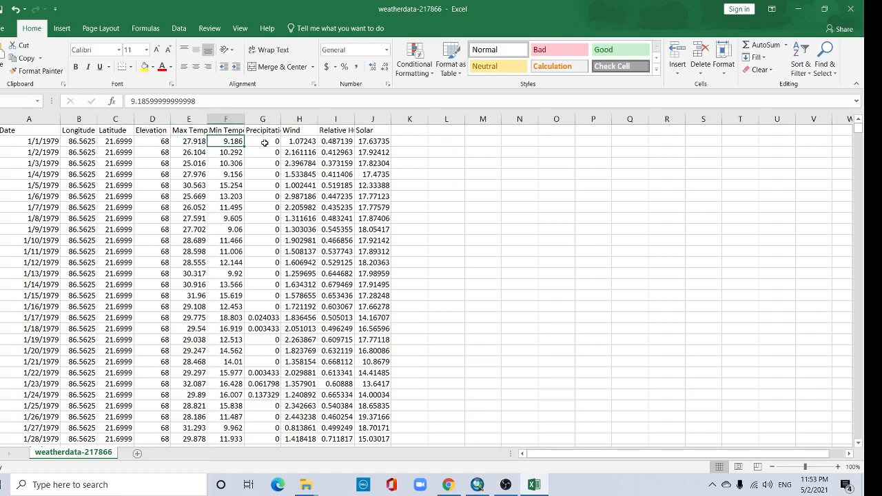
pyautogui.click(267, 141)
pyautogui.click(305, 142)
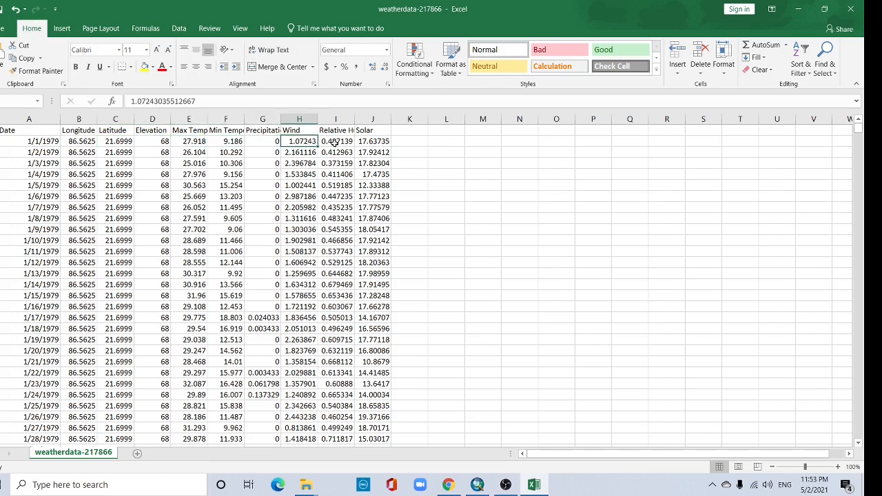
pyautogui.click(338, 142)
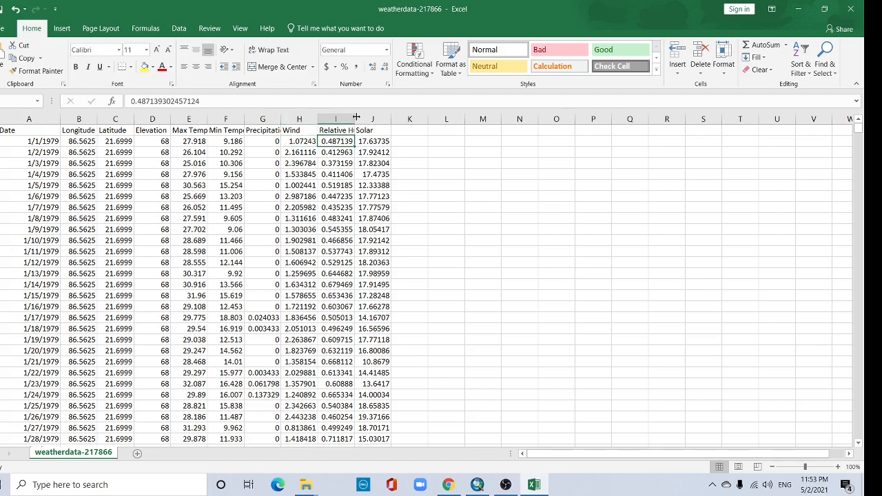
pyautogui.moveTo(356, 119); pyautogui.dragTo(372, 119)
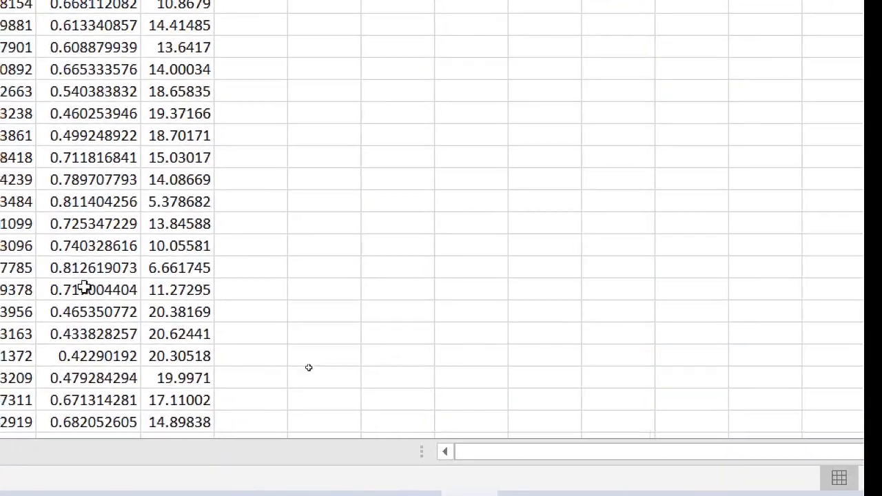
pyautogui.hscroll(-2, 73, 277)
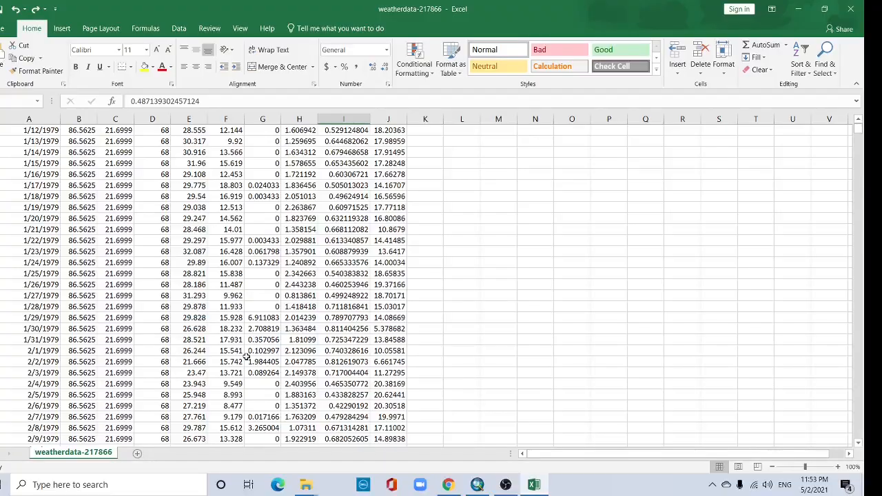
pyautogui.moveTo(859, 132); pyautogui.dragTo(864, 465)
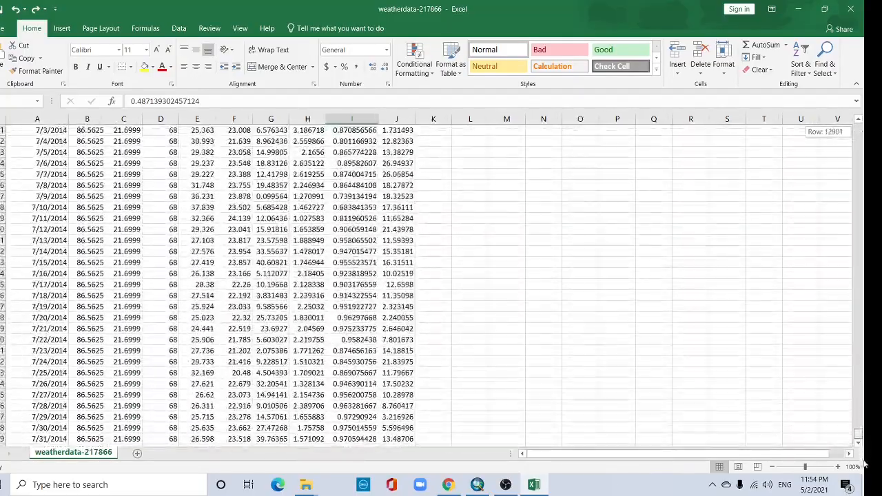